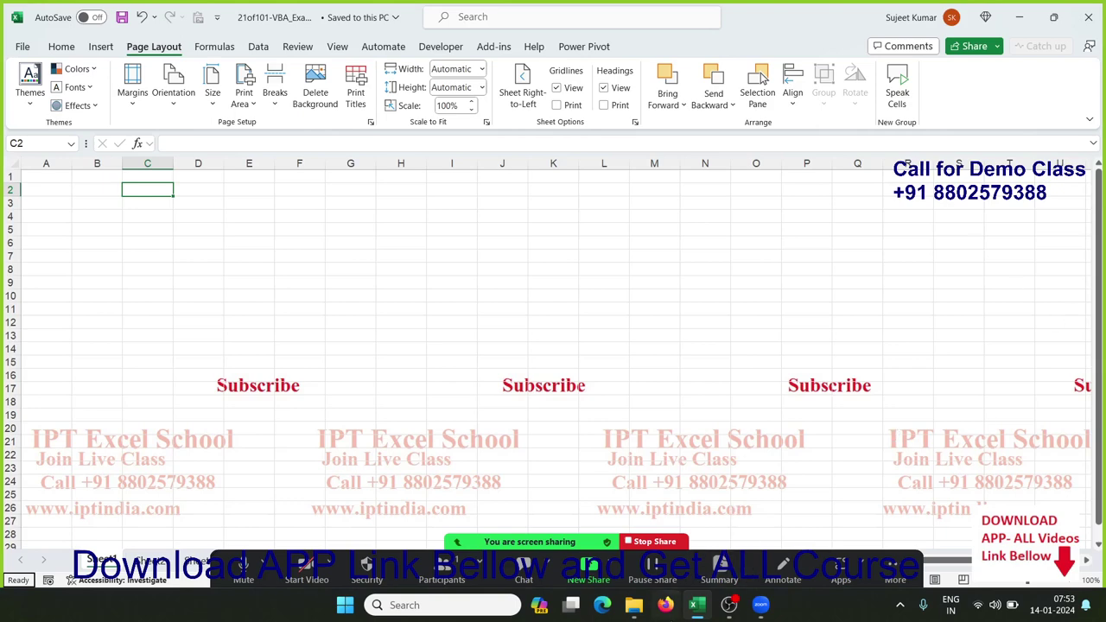
# Step: Look over the files in the Data folder window, then hide it to return to Excel
pyautogui.click(635, 611)
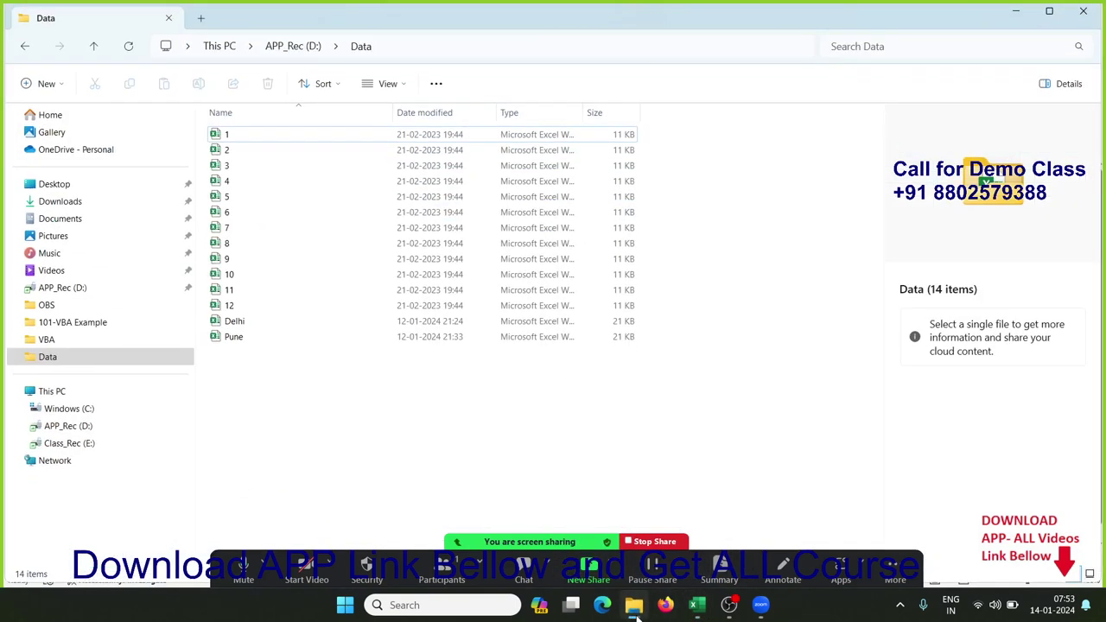
pyautogui.click(635, 612)
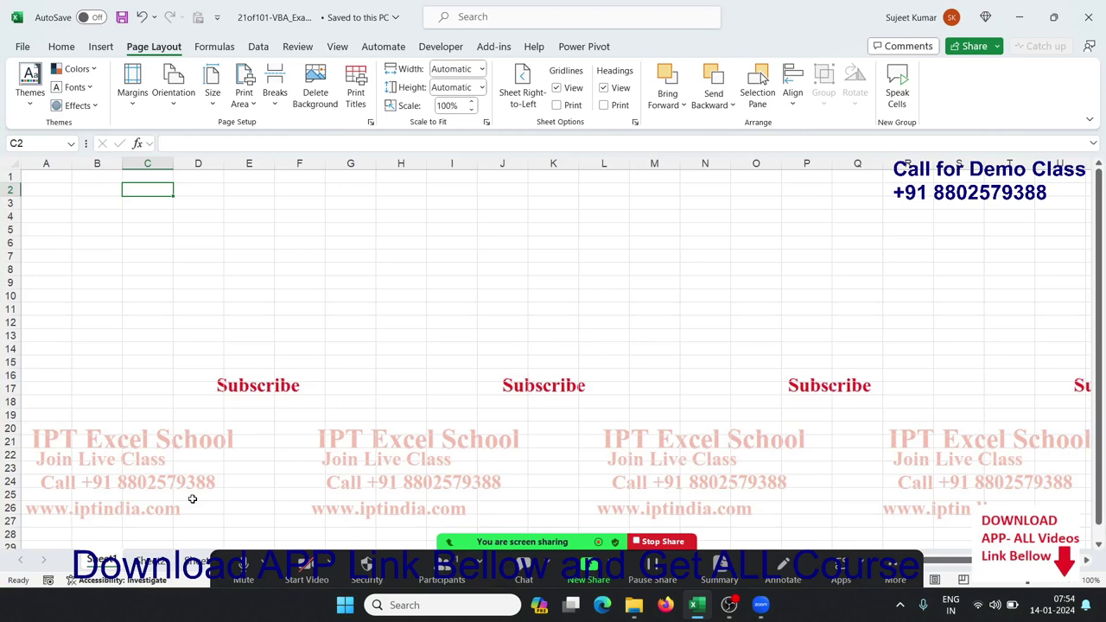
pyautogui.click(630, 612)
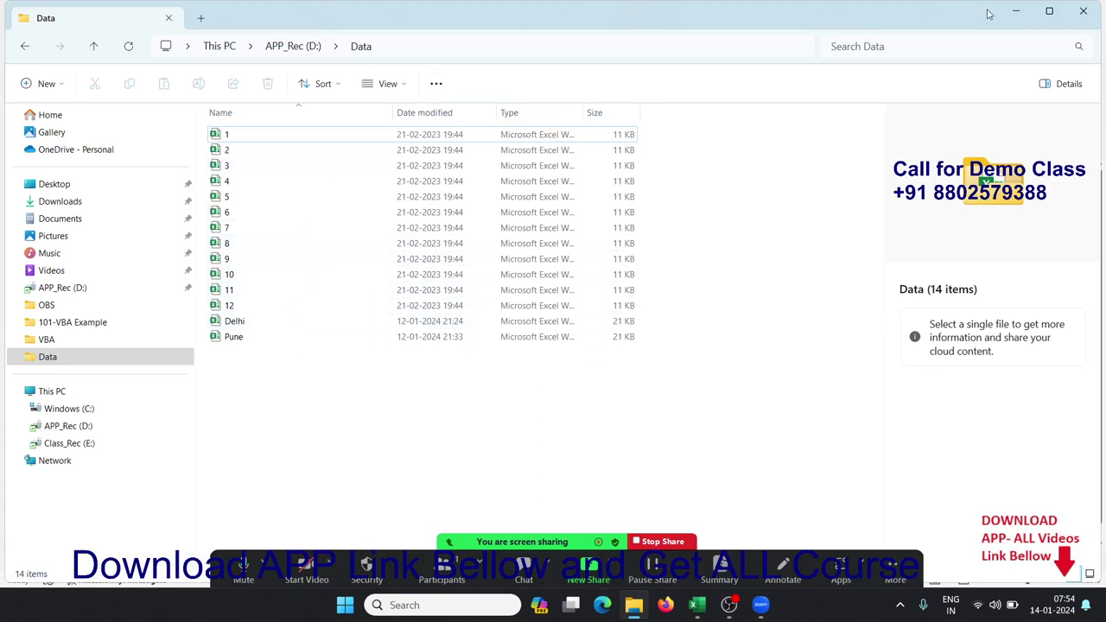
pyautogui.click(1013, 12)
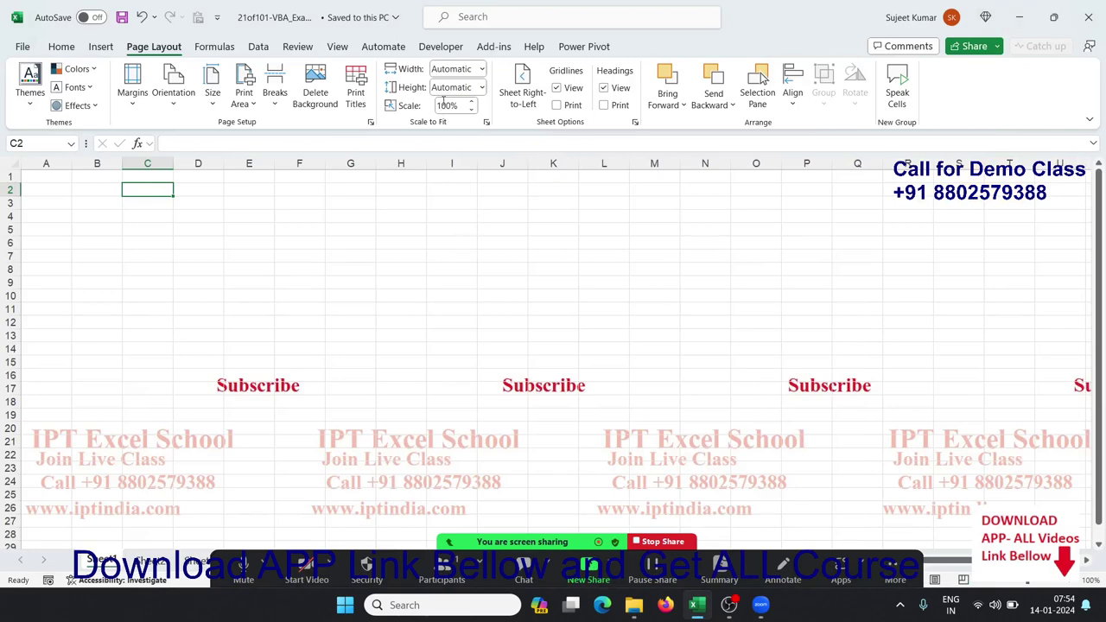
# Step: Open the Visual Basic editor from the Developer tab and insert a new Module1
pyautogui.click(442, 46)
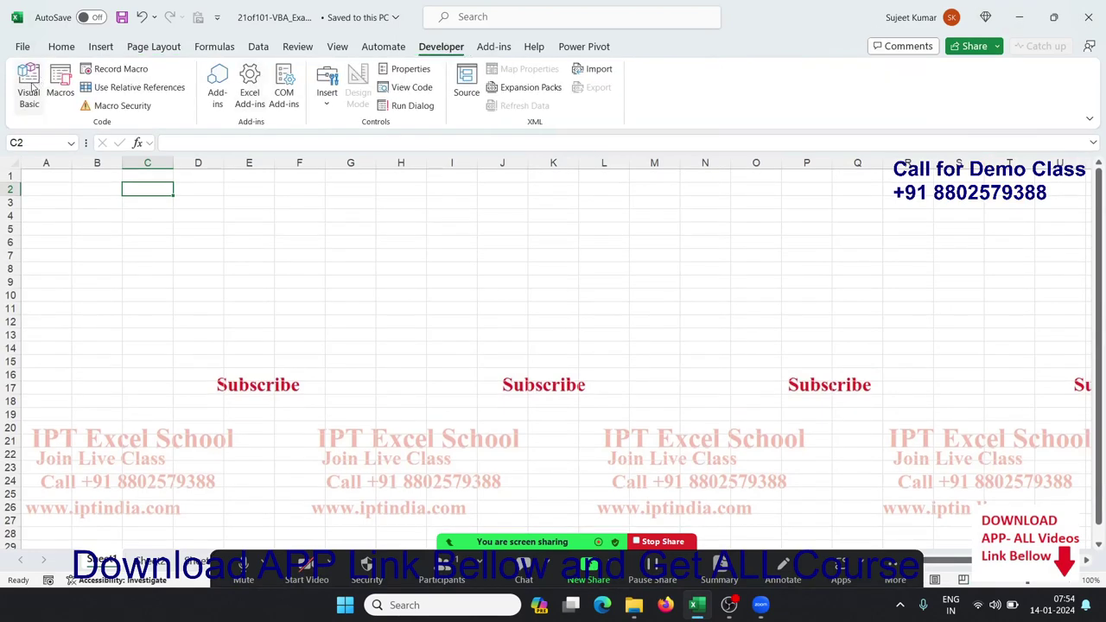
pyautogui.click(31, 88)
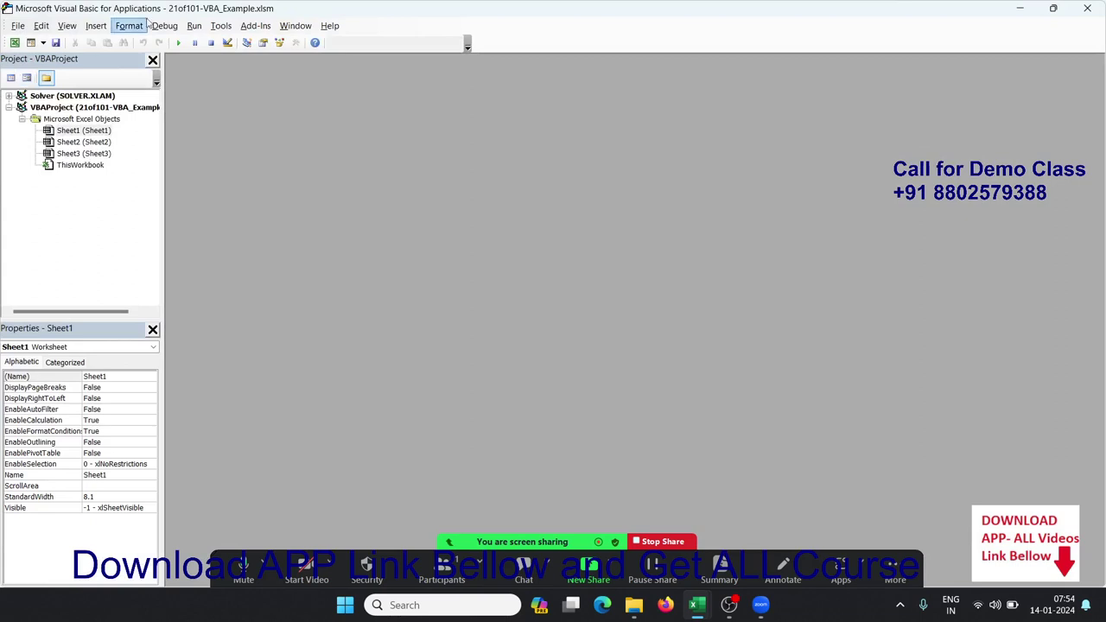
pyautogui.click(107, 28)
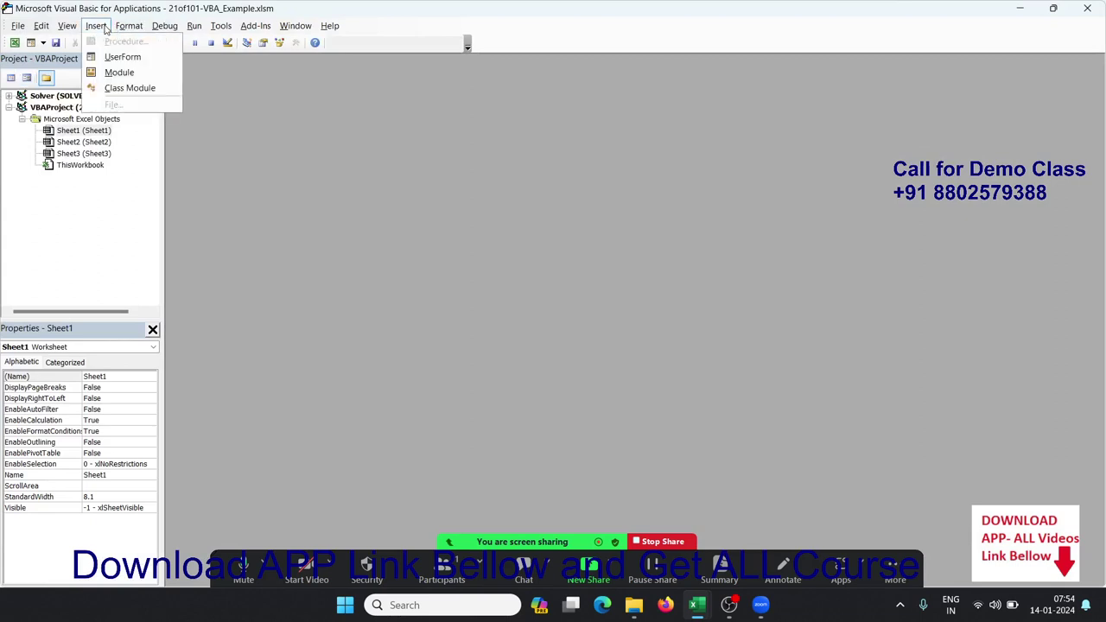
pyautogui.click(110, 72)
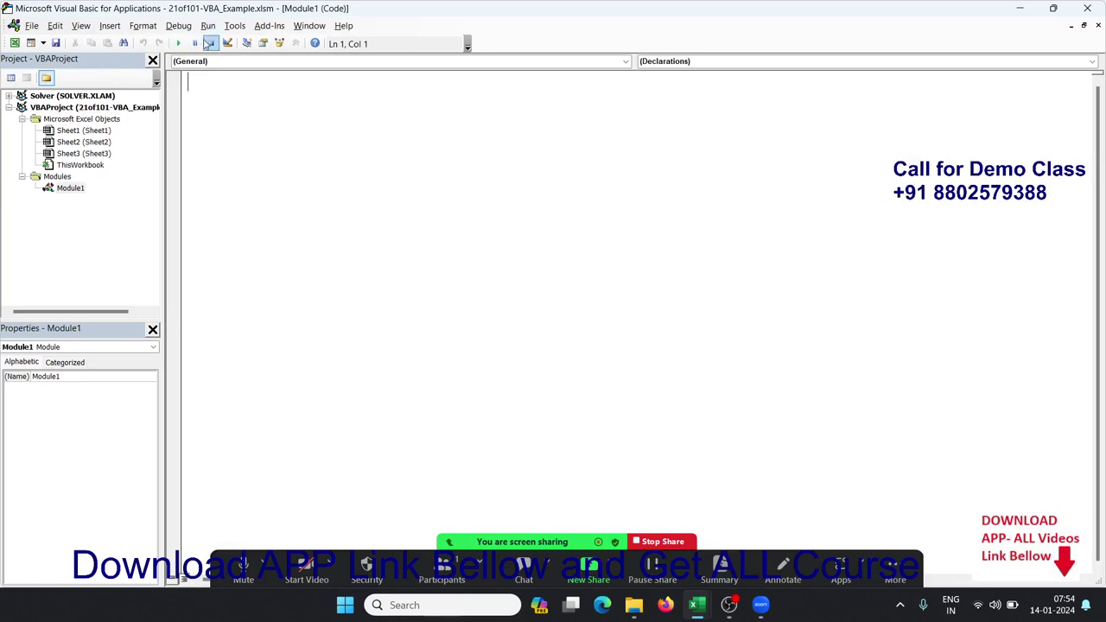
# Step: Create the Sub sam_21() procedure with blank lines inside it
pyautogui.write('s')
pyautogui.write('ub sam')
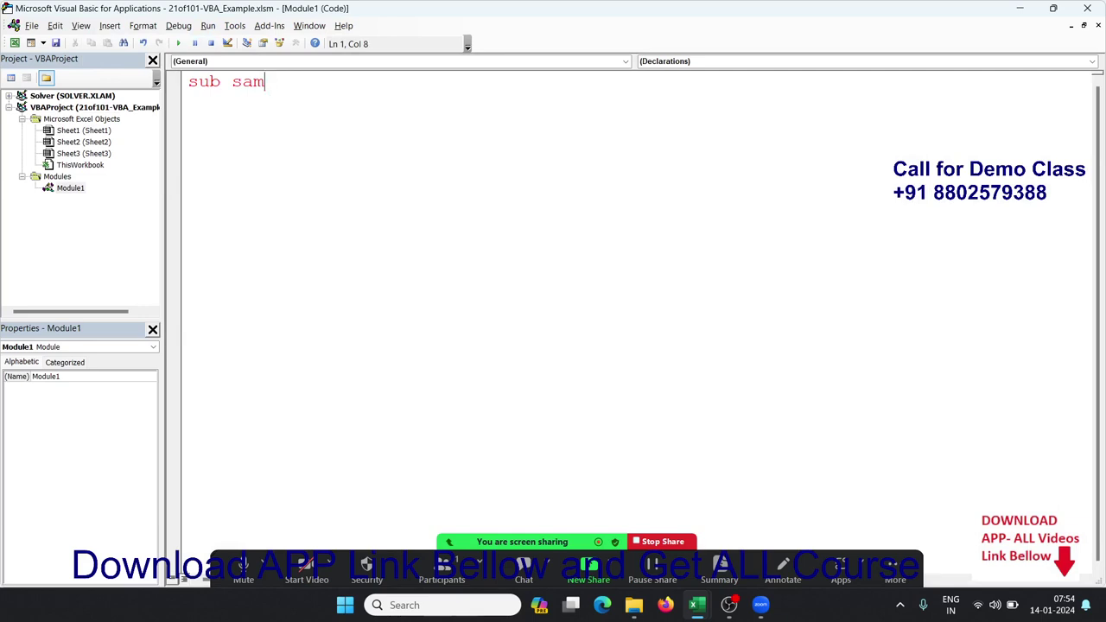
pyautogui.write(' 21')
pyautogui.write('()')
pyautogui.press('Return')
pyautogui.press('Return')
pyautogui.press('Return')
pyautogui.press('Return')
pyautogui.click(189, 119)
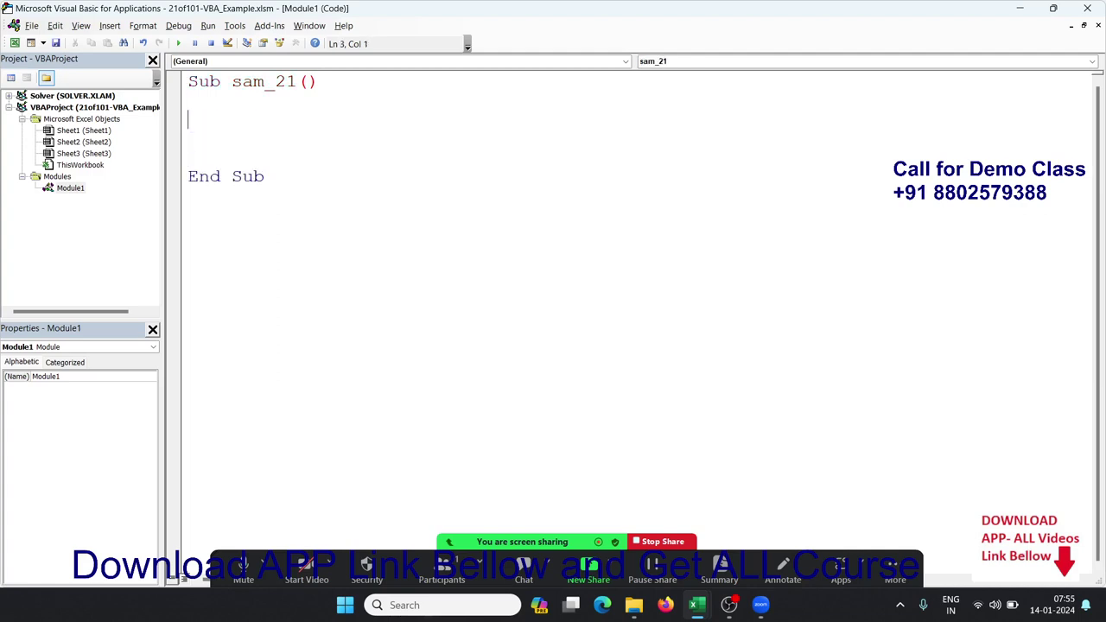
pyautogui.press('Return')
pyautogui.press('Up')
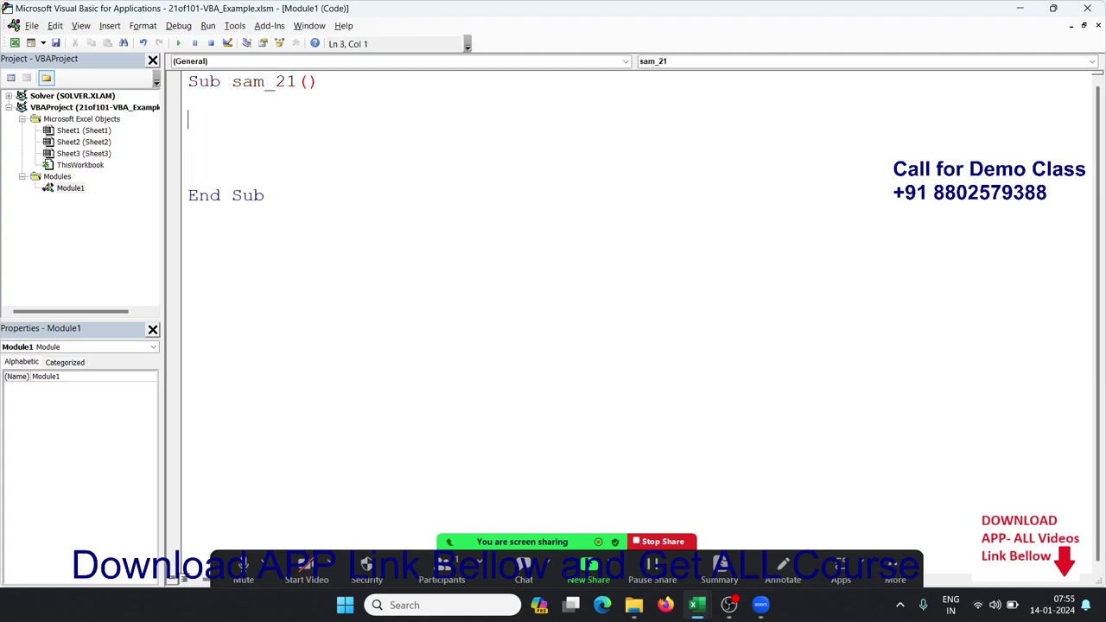
pyautogui.press('Up')
# Step: Declare f As String and t As Boolean, correcting the misspelled Dim
pyautogui.write('di')
pyautogui.write('m f ')
pyautogui.write('as s')
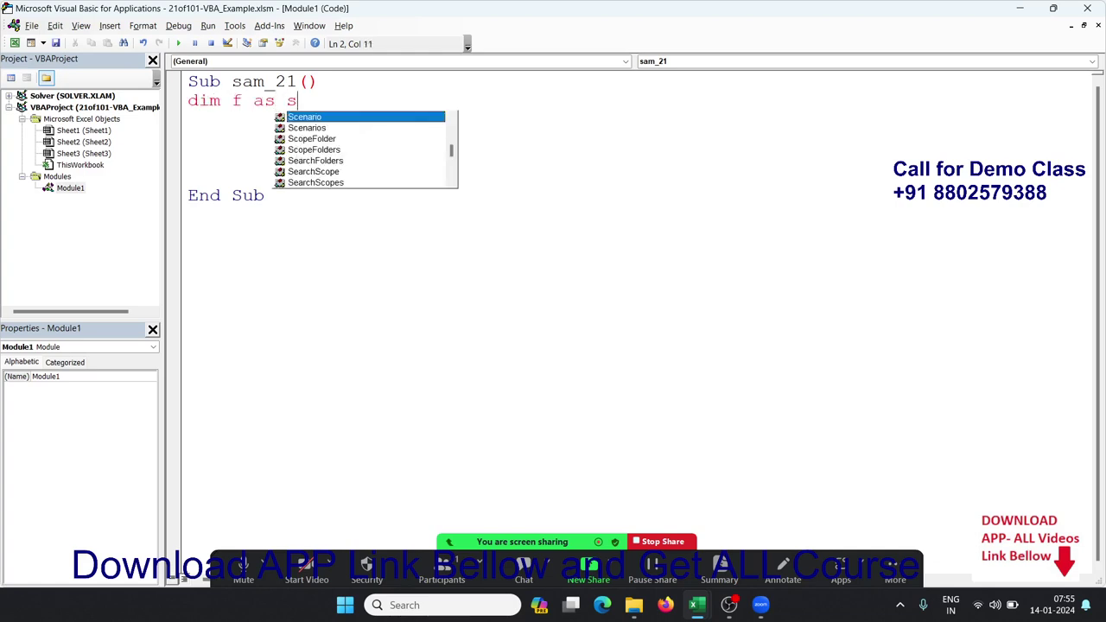
pyautogui.write('tr')
pyautogui.press('Tab')
pyautogui.press('Return')
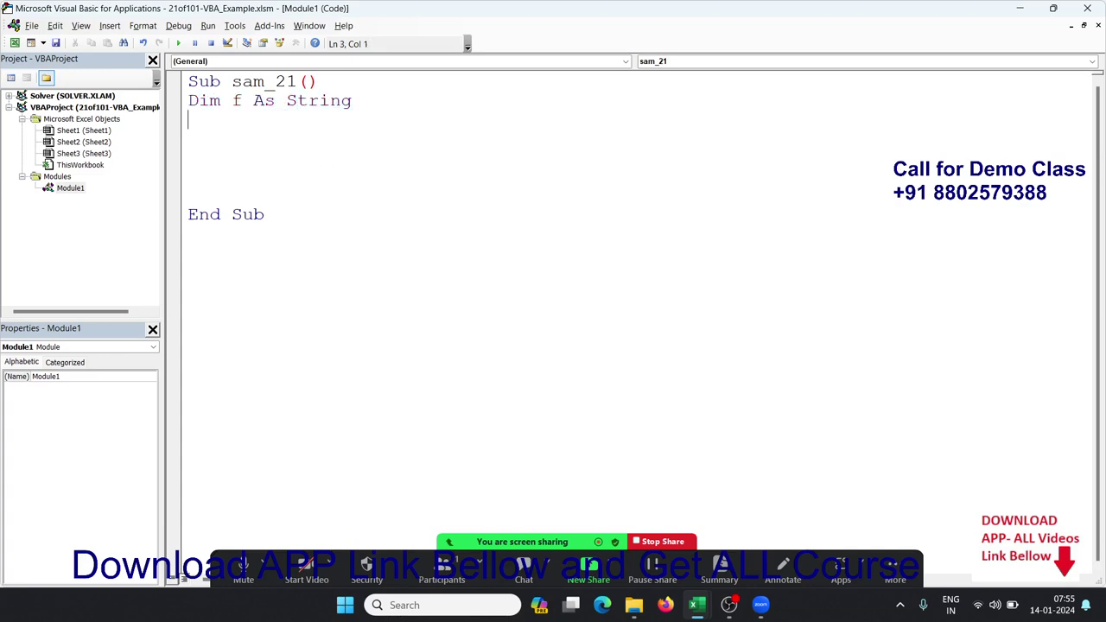
pyautogui.write('di  ')
pyautogui.write('t as ')
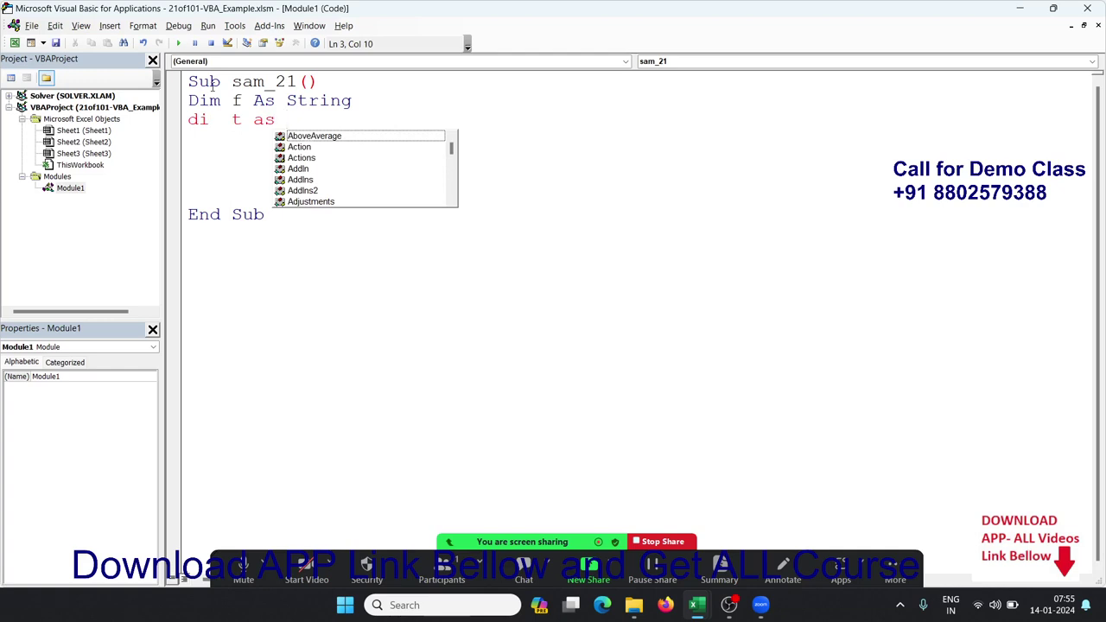
pyautogui.write('boll')
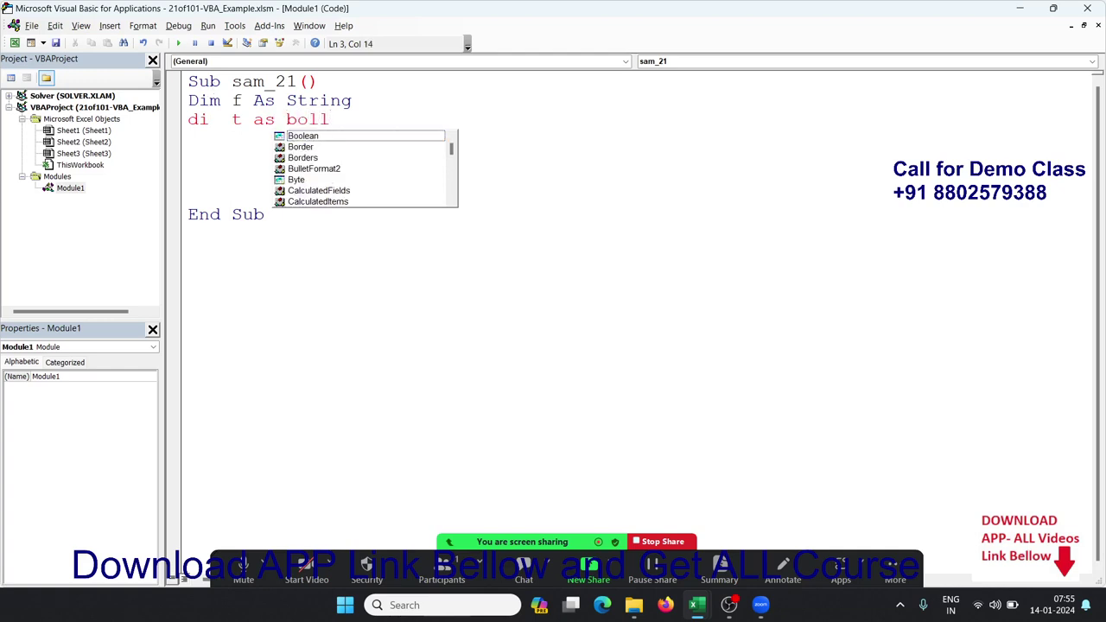
pyautogui.press('Tab')
pyautogui.press('Return')
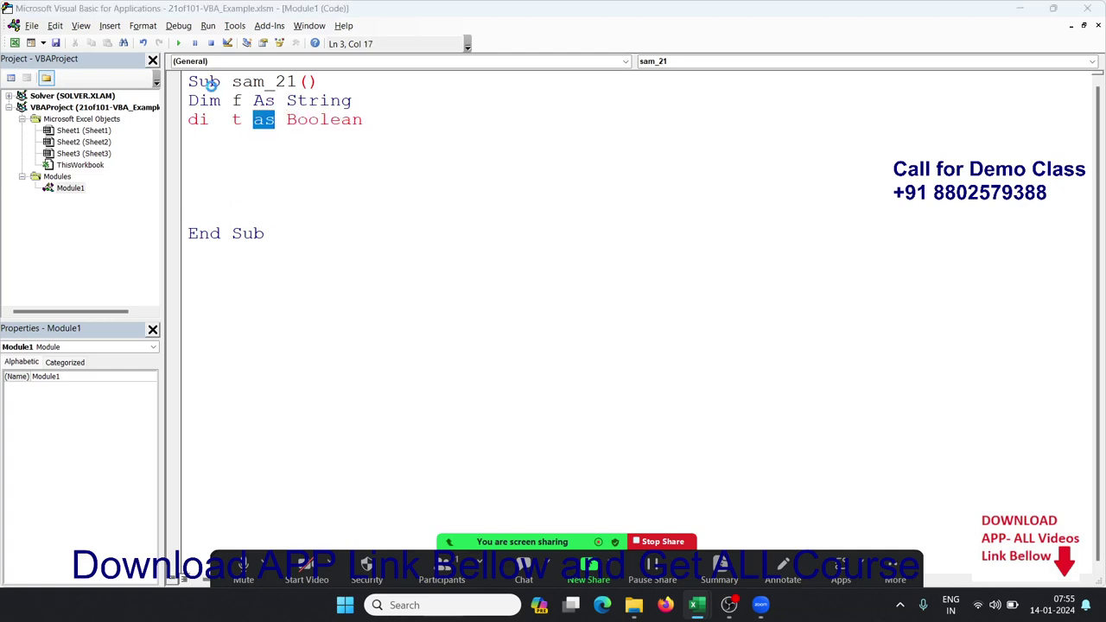
pyautogui.press('Left')
pyautogui.press('Left')
pyautogui.press('Left')
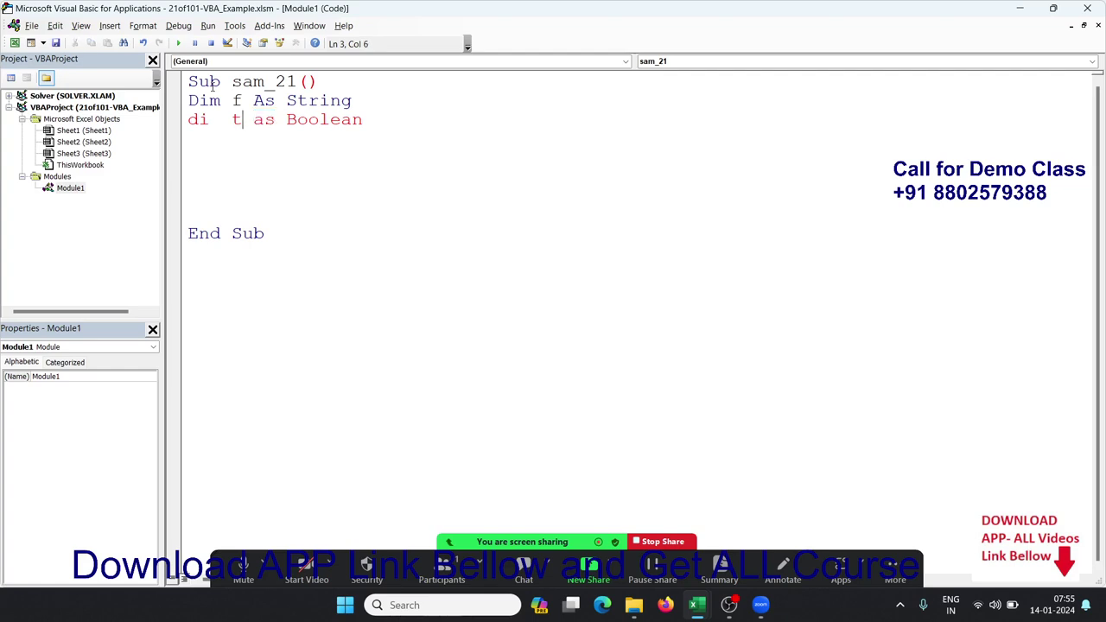
pyautogui.write('m')
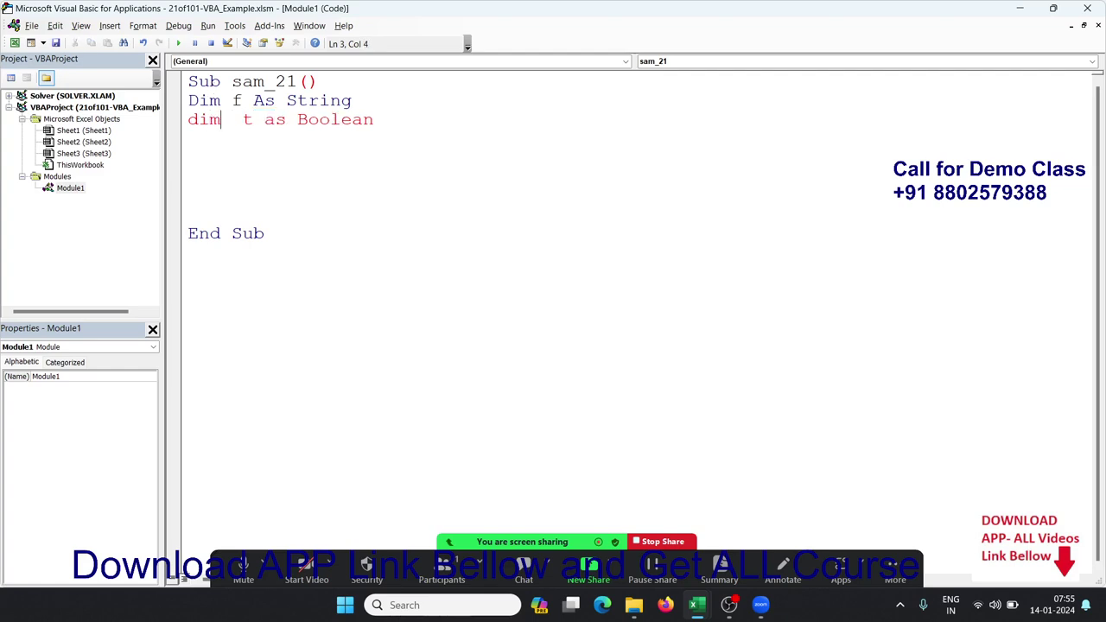
pyautogui.press('Down')
pyautogui.press('Down')
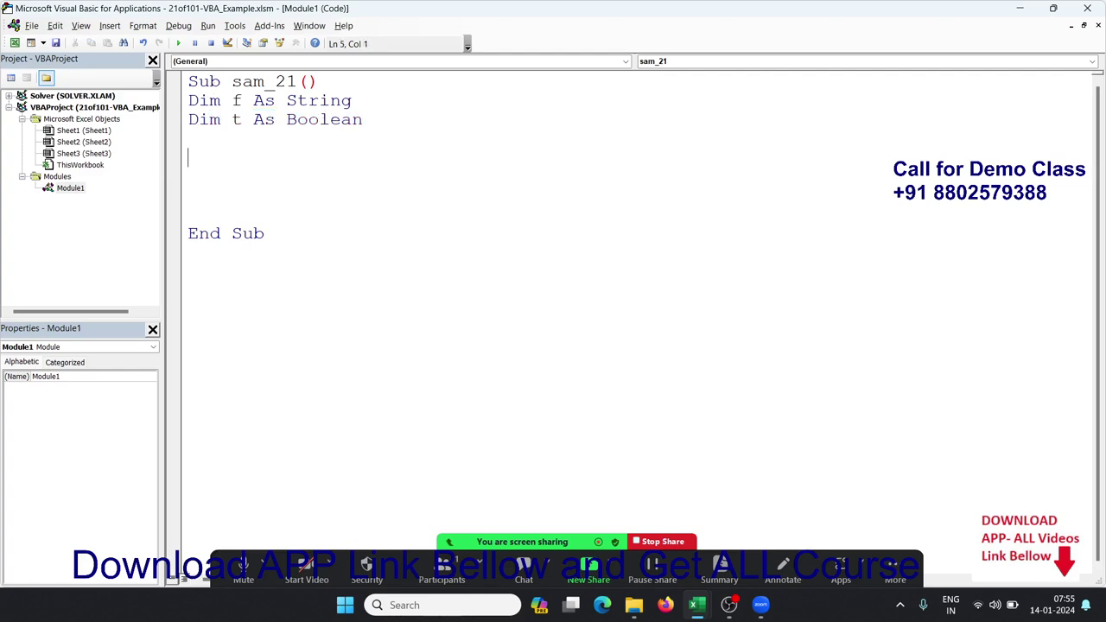
# Step: Write f = Dir("D:\Data\1.xlsx"), pasting the folder path copied from the Data window
pyautogui.write('f=')
pyautogui.write('dir')
pyautogui.write('(')
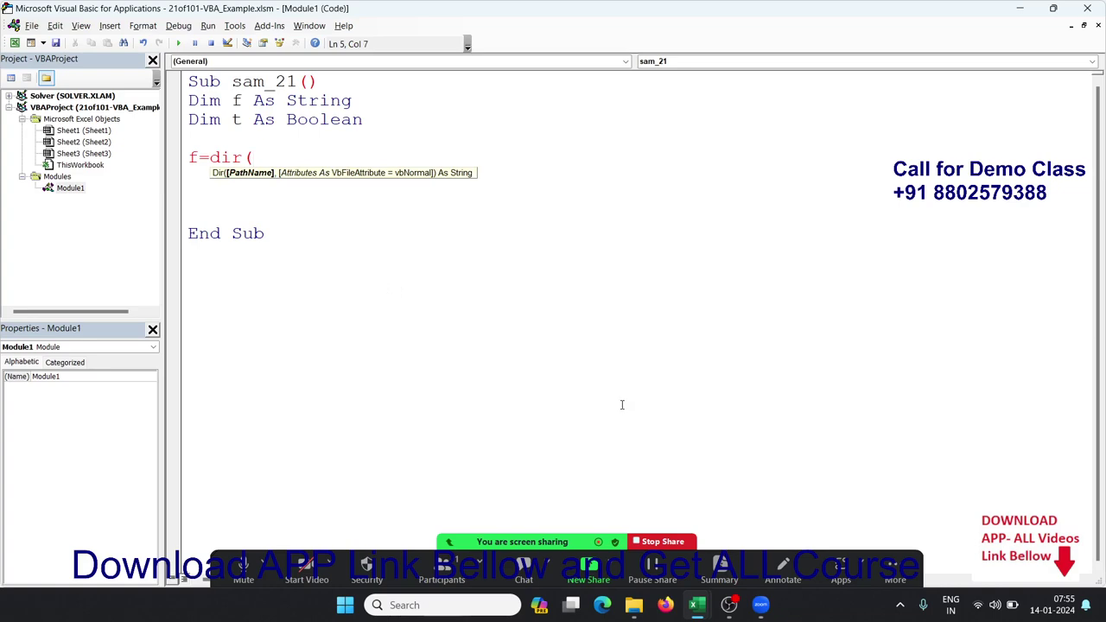
pyautogui.click(602, 562)
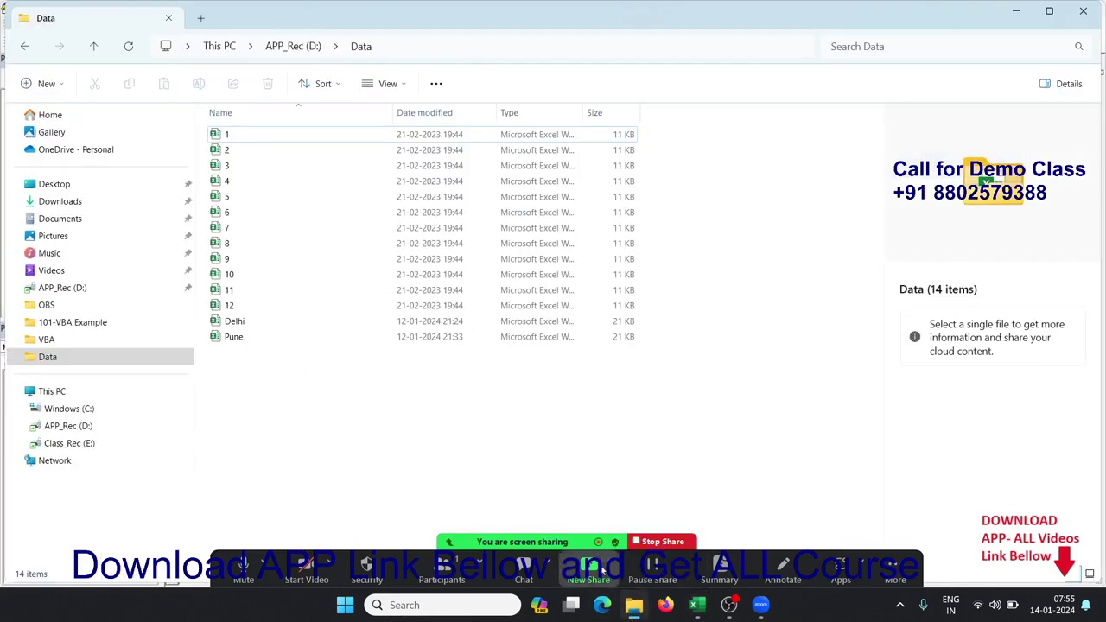
pyautogui.click(409, 52)
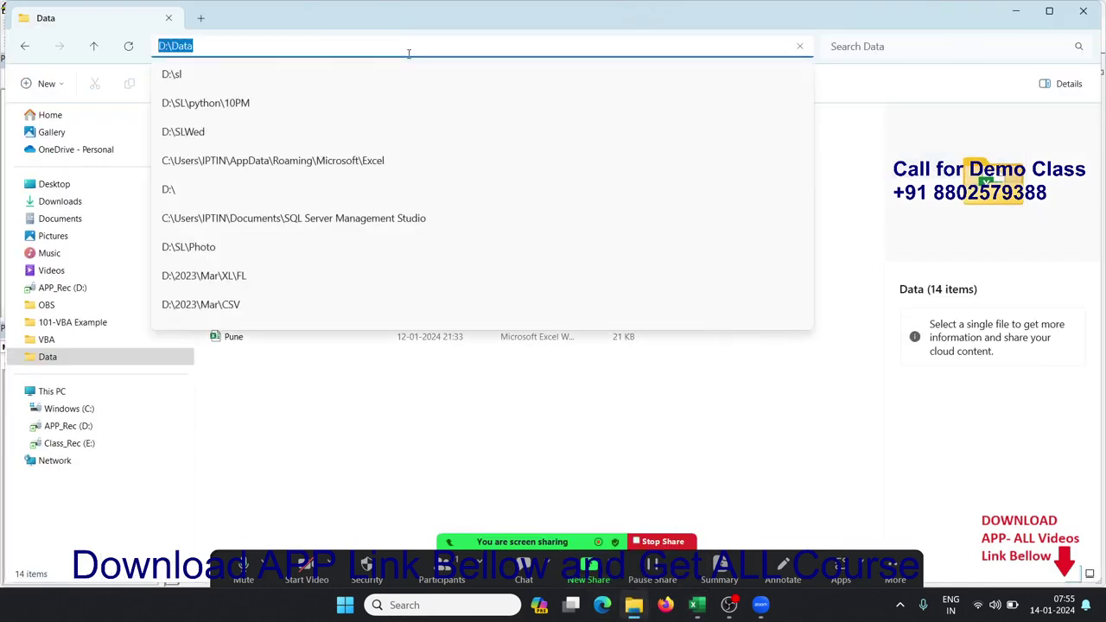
pyautogui.click(1016, 10)
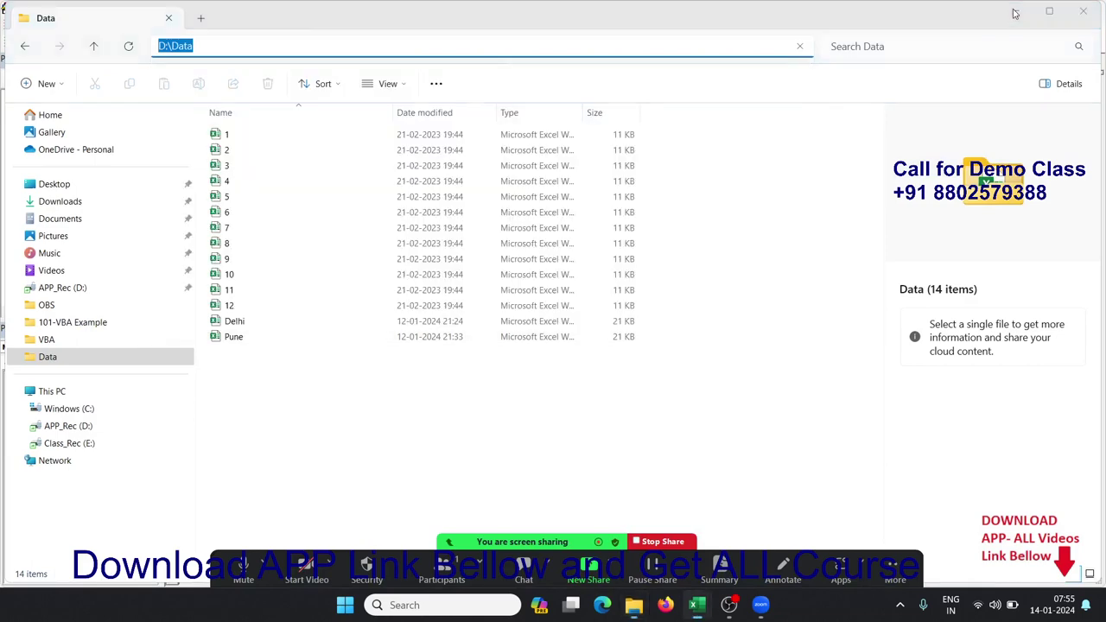
pyautogui.write('"')
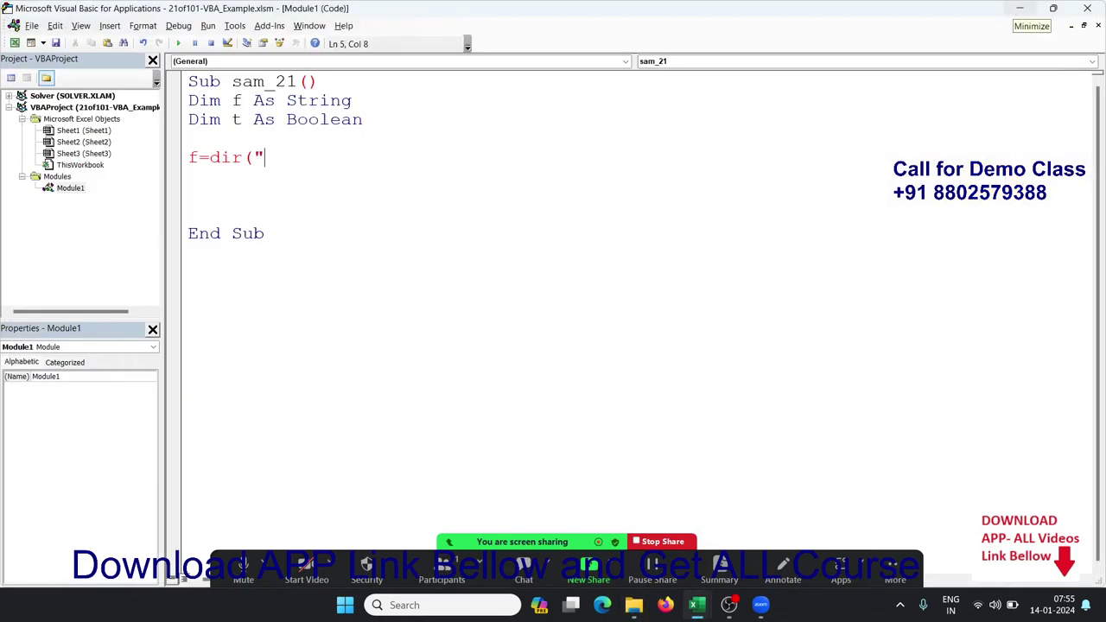
pyautogui.write('D:\\Data')
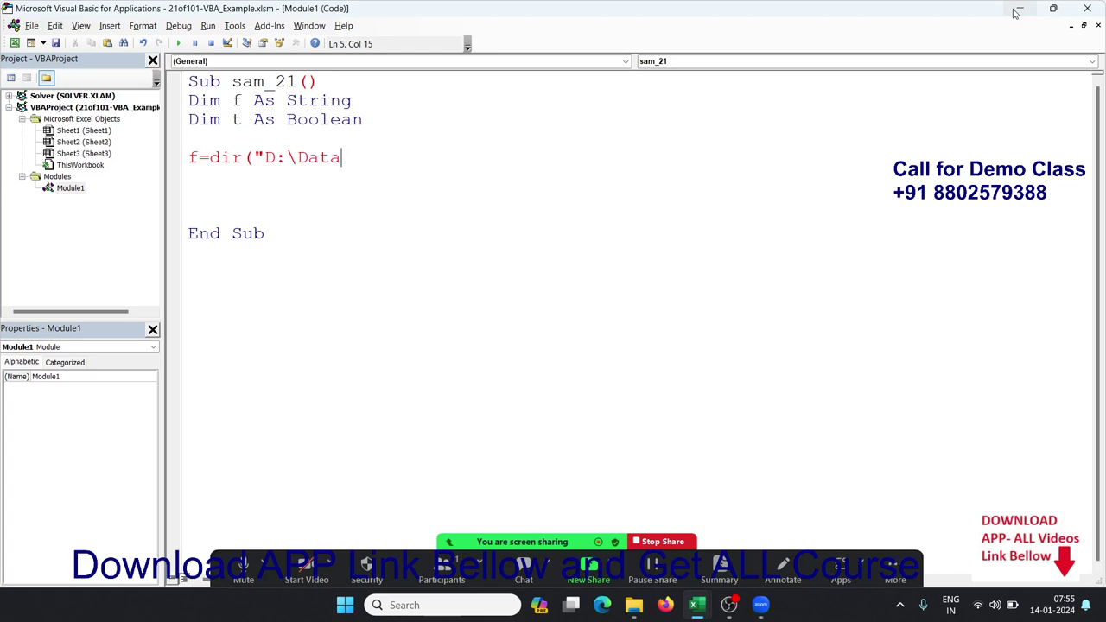
pyautogui.write('\\')
pyautogui.write('1')
pyautogui.write('.x')
pyautogui.write('lsx"')
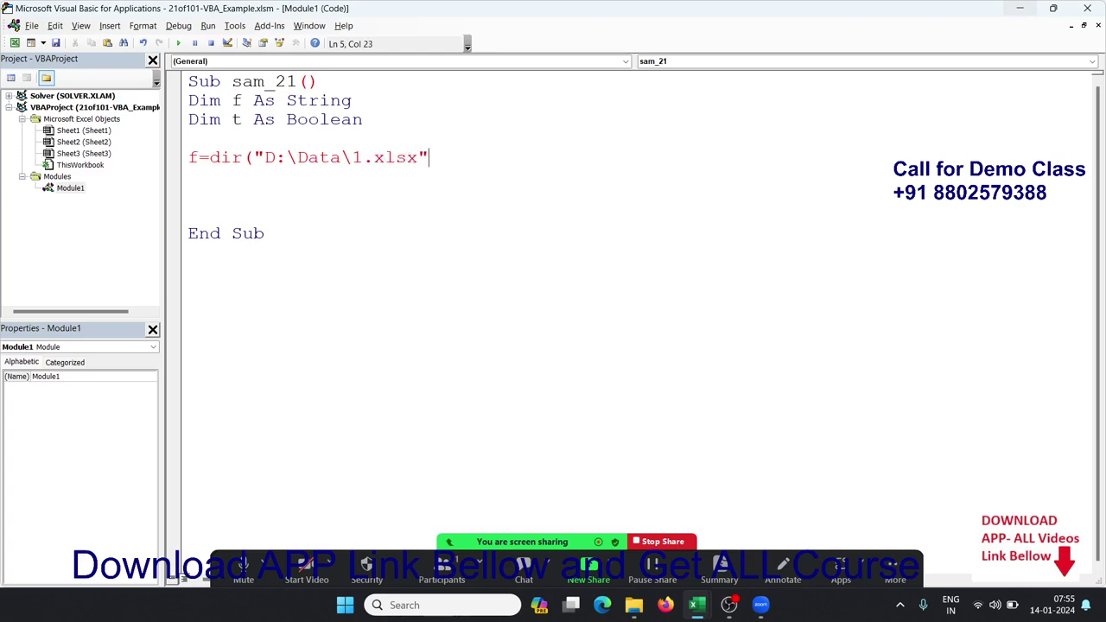
pyautogui.write(')')
pyautogui.click(404, 197)
pyautogui.click(377, 157)
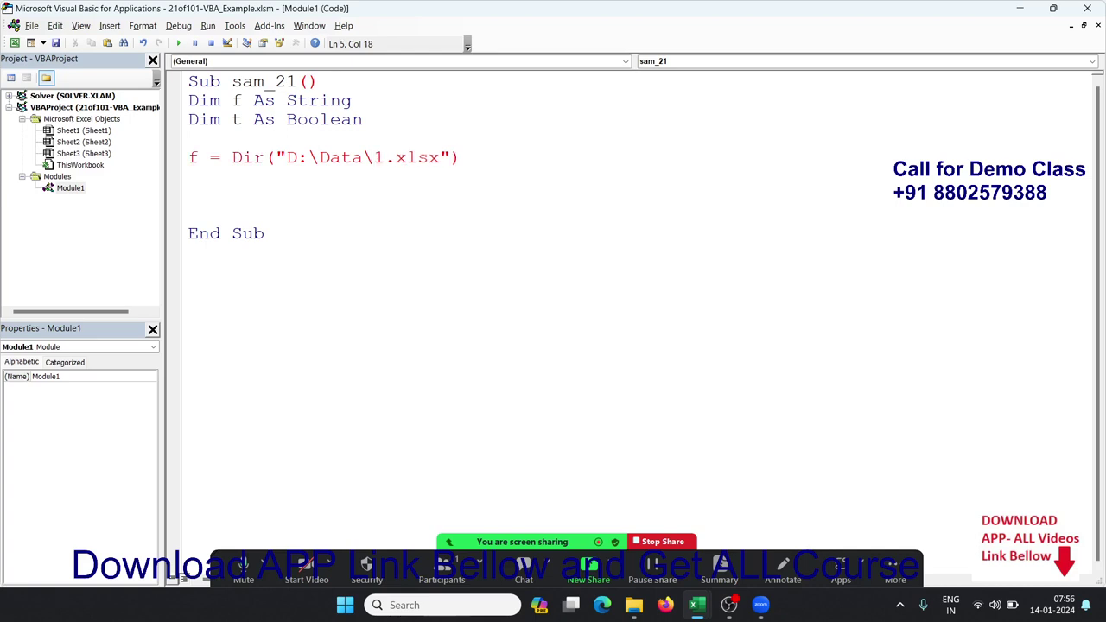
pyautogui.click(188, 177)
# Step: Start the If f <> "" Then line with t = True beneath it
pyautogui.press('Return')
pyautogui.write('if ')
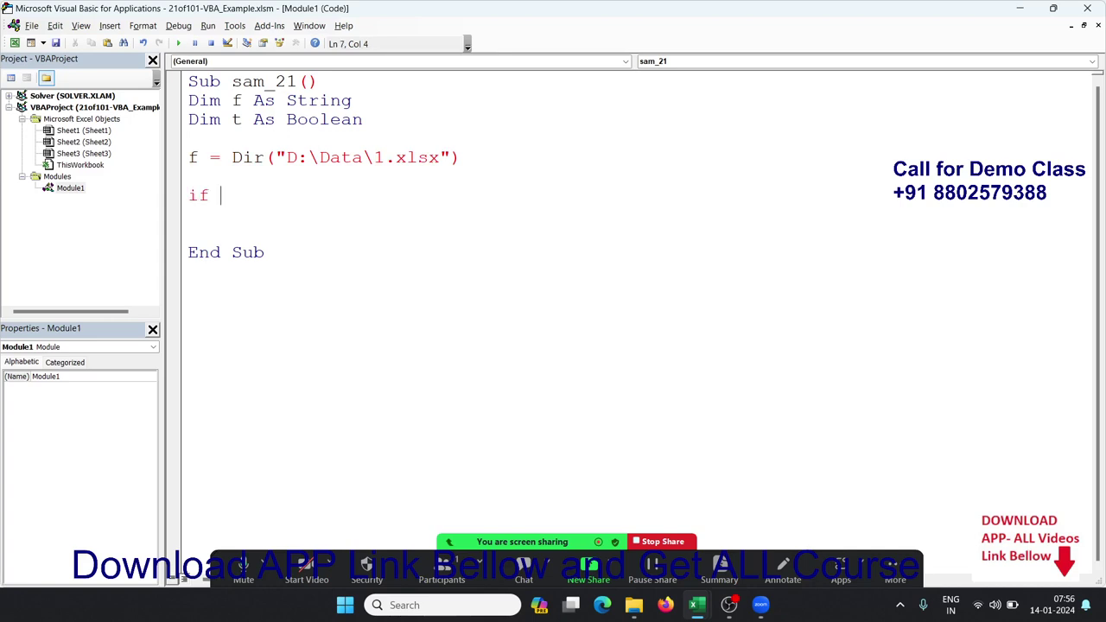
pyautogui.write('f')
pyautogui.write('=')
pyautogui.press('BackSpace')
pyautogui.write('<> ')
pyautogui.write('"" ')
pyautogui.write('then')
pyautogui.press('Return')
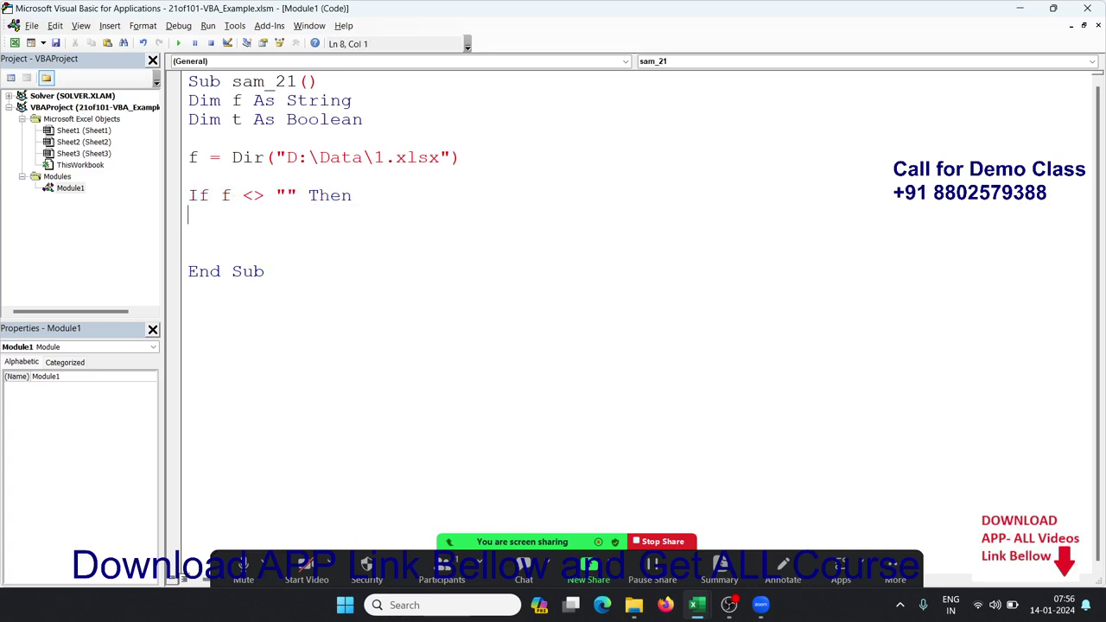
pyautogui.write('t=')
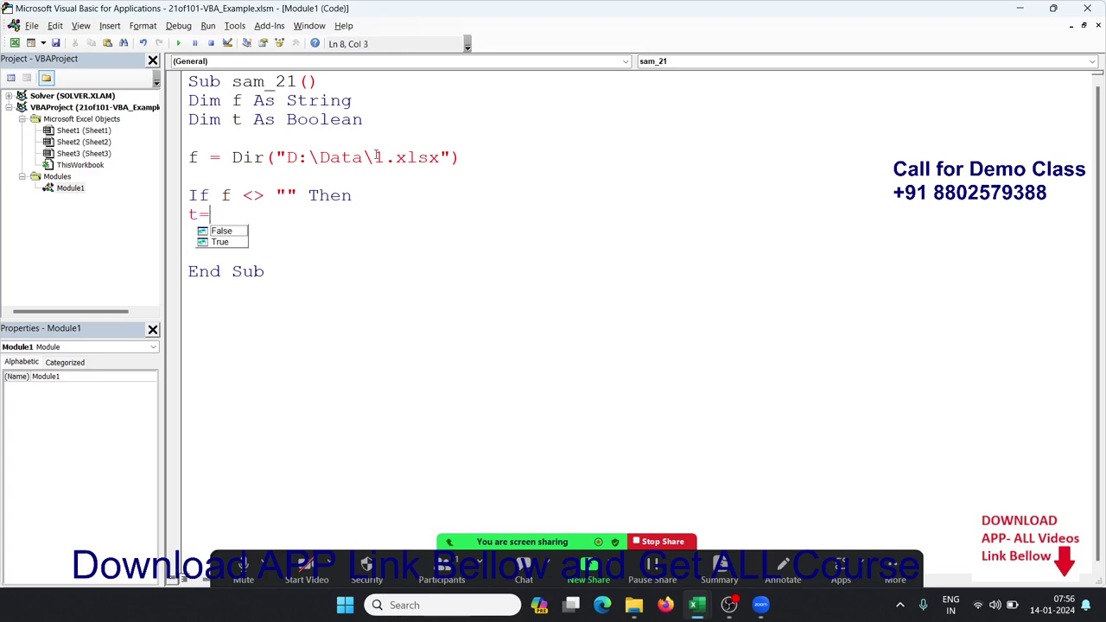
pyautogui.press('Down')
pyautogui.press('Tab')
pyautogui.press('Return')
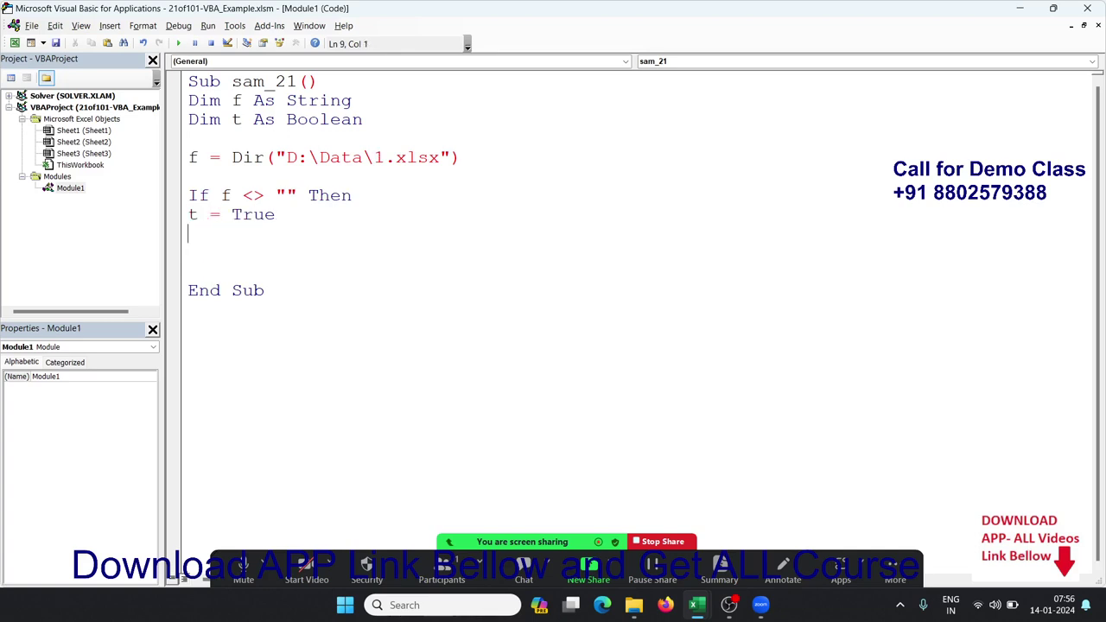
# Step: Add the Else branch with t = True, close with End If, and write MsgBox t
pyautogui.write('ELSE')
pyautogui.press('Return')
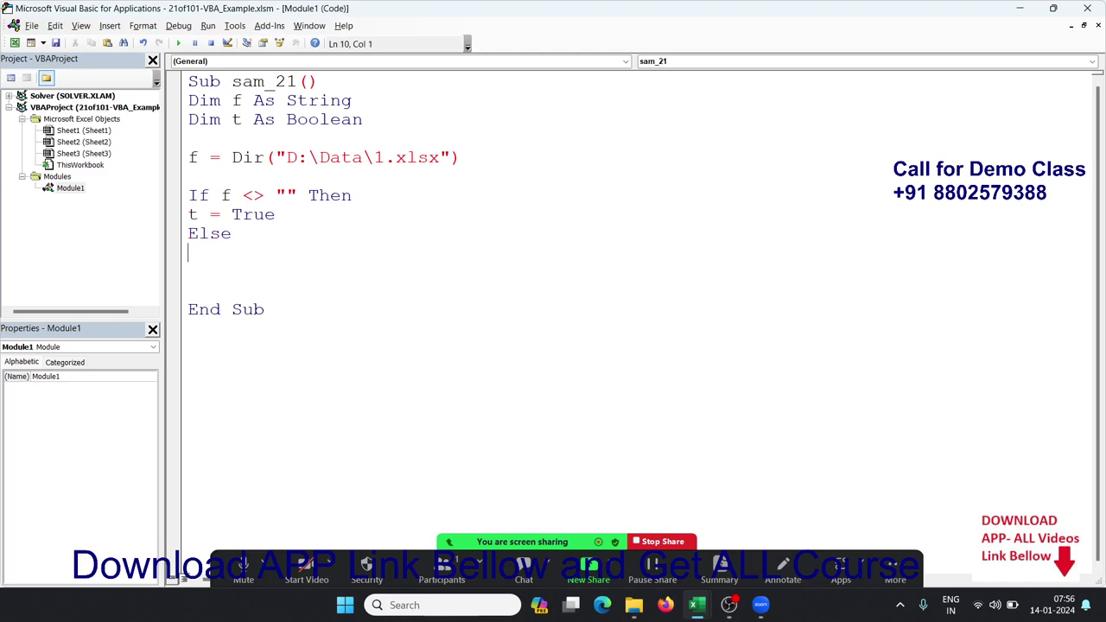
pyautogui.write('T=')
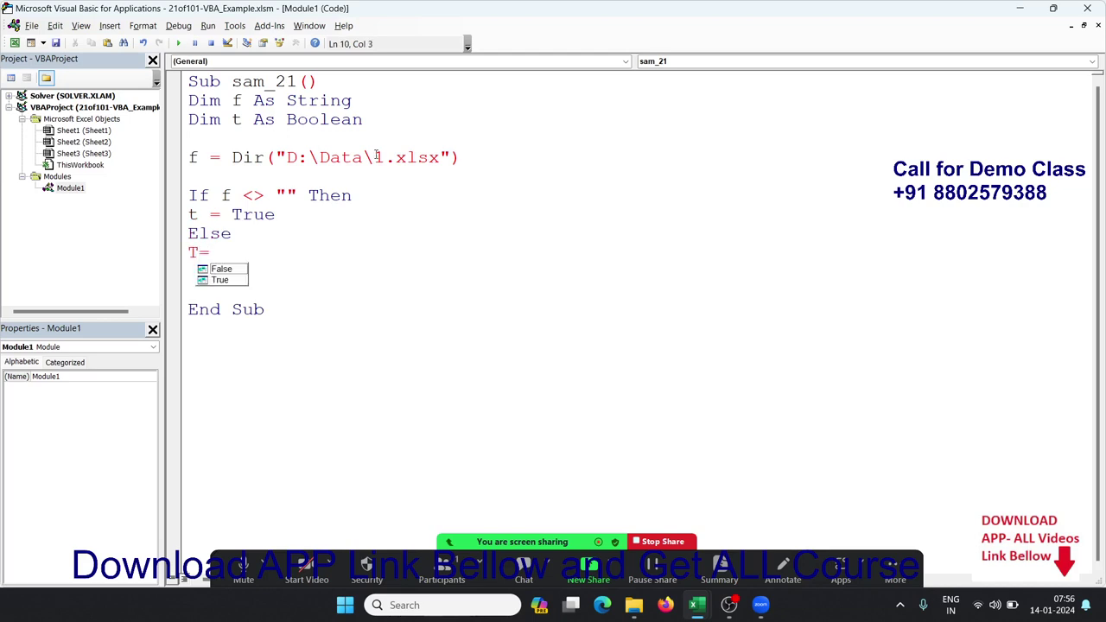
pyautogui.press('Down')
pyautogui.press('Down')
pyautogui.press('Tab')
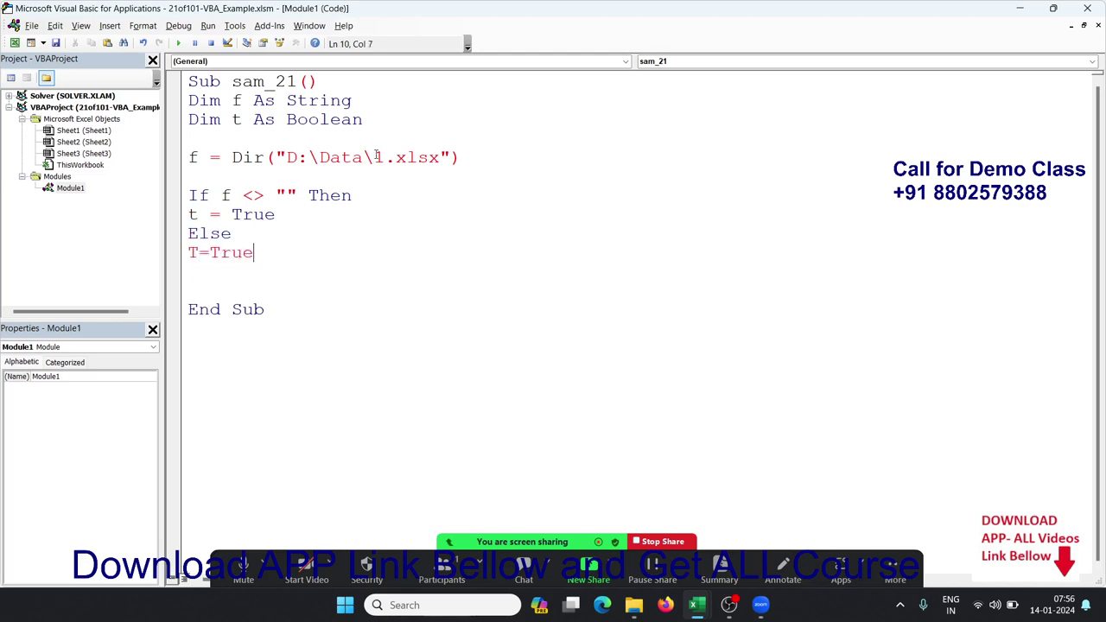
pyautogui.press('Return')
pyautogui.write('END ')
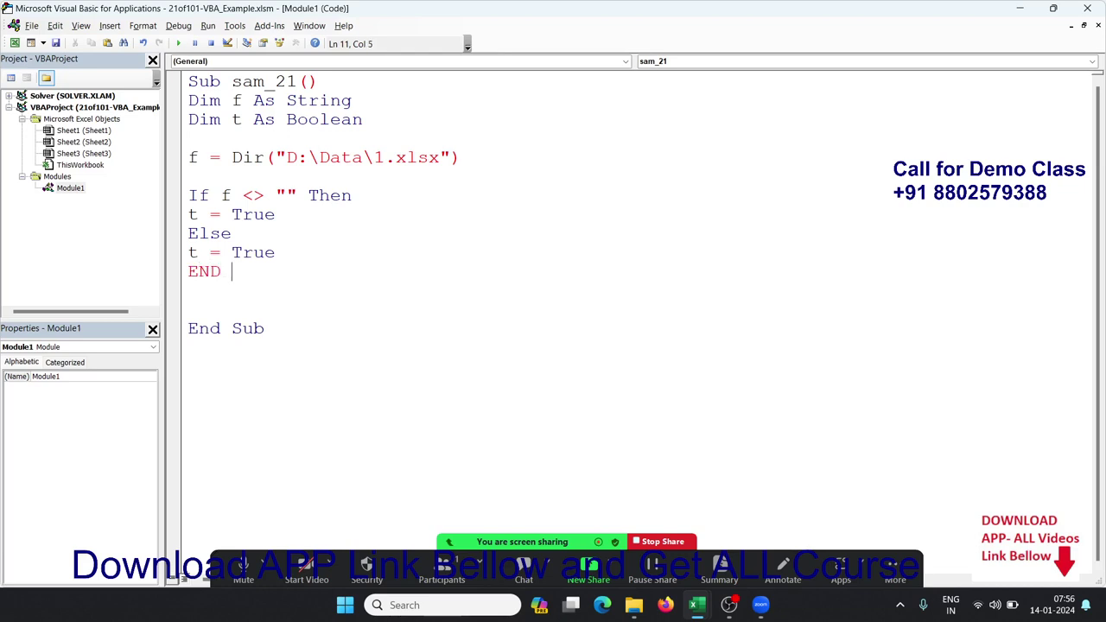
pyautogui.write('IF')
pyautogui.press('Return')
pyautogui.press('Return')
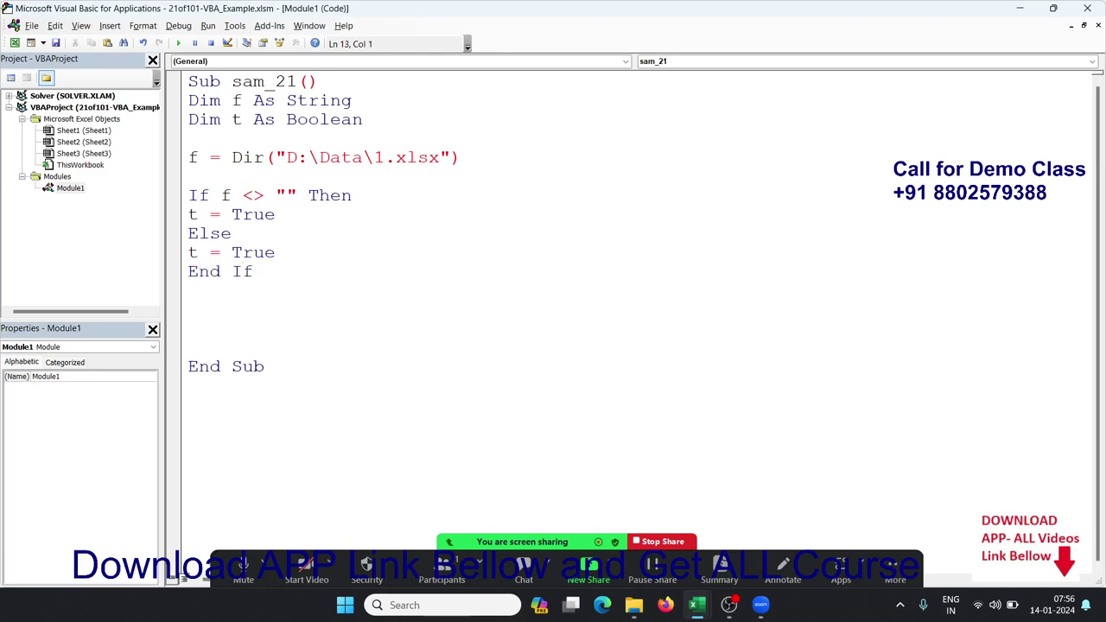
pyautogui.write('MSG')
pyautogui.press('BackSpace')
pyautogui.press('BackSpace')
pyautogui.write('SG')
pyautogui.write('BOX ')
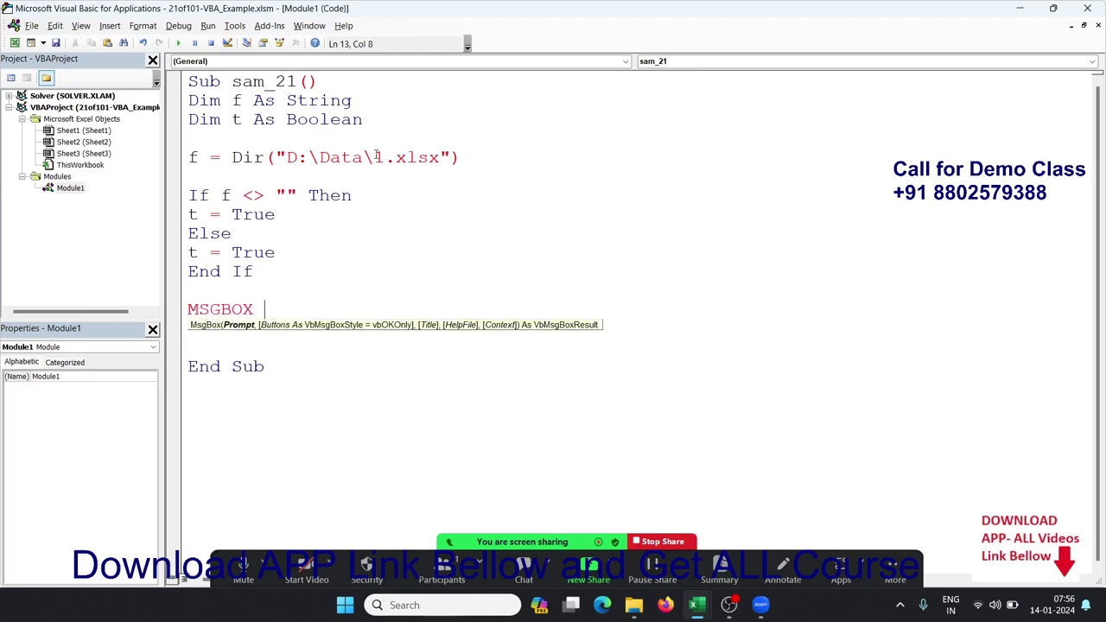
pyautogui.write('T')
# Step: Run sam_21 and dismiss the True result
pyautogui.click(335, 219)
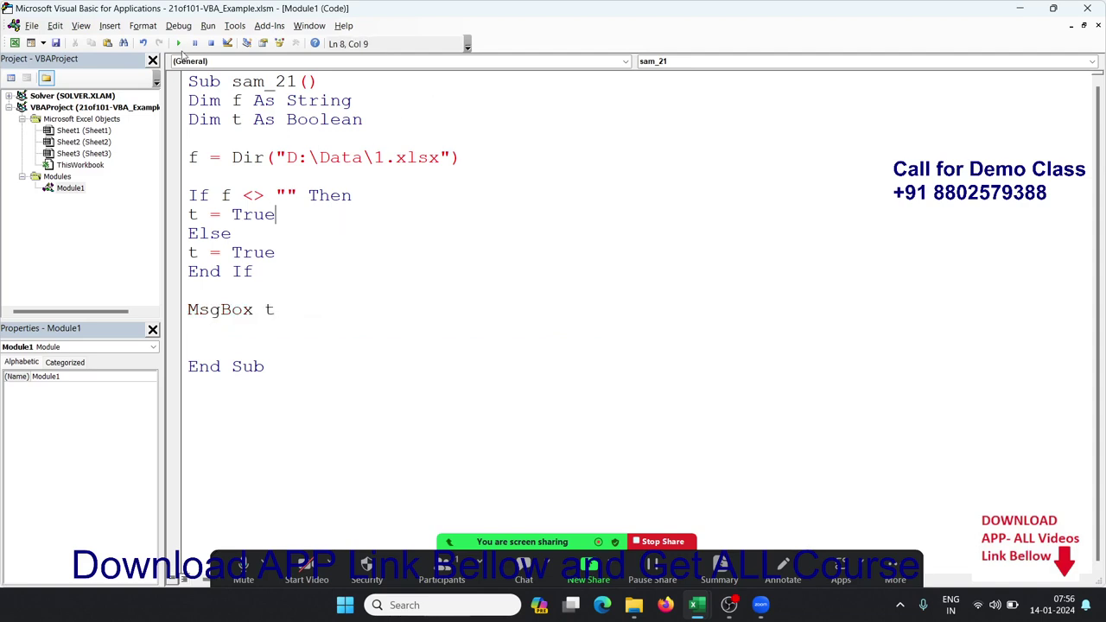
pyautogui.click(178, 43)
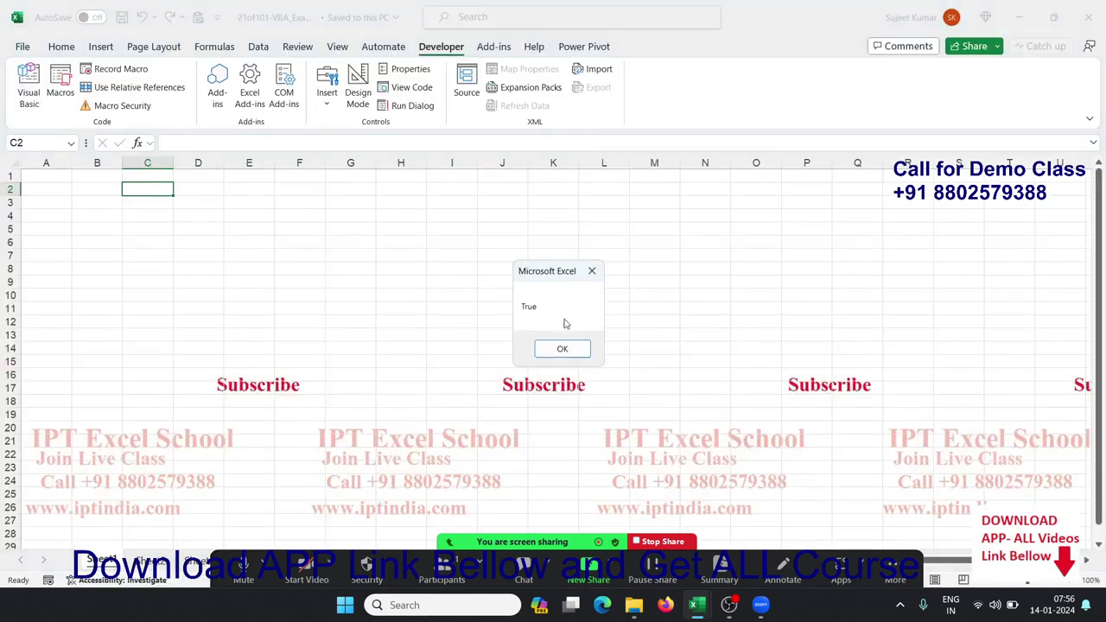
pyautogui.click(561, 345)
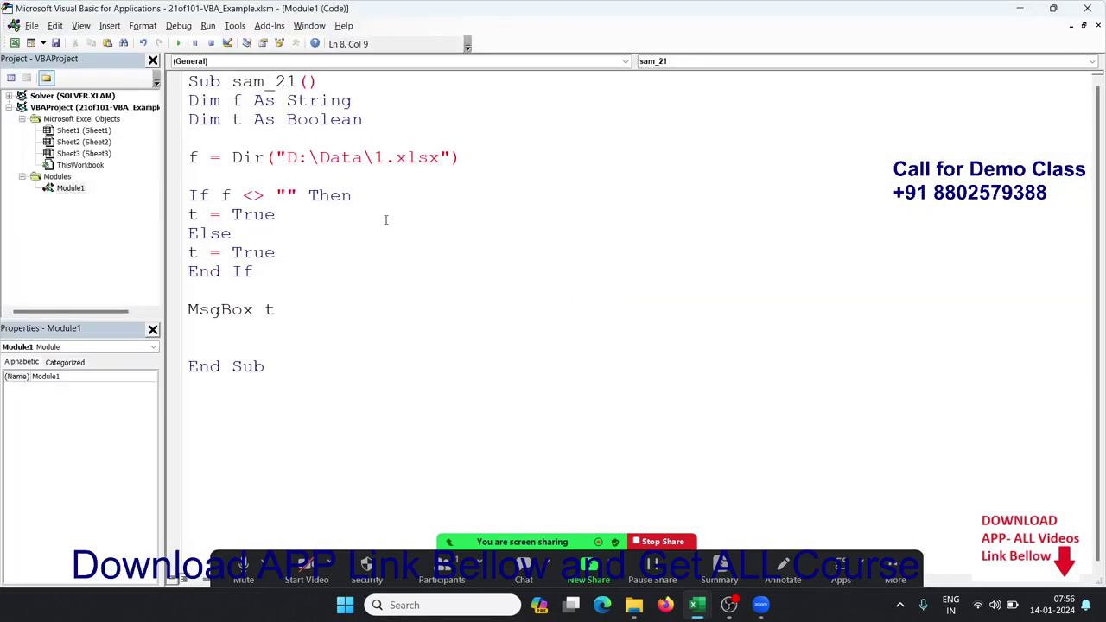
# Step: Change the file name to 111.xlsx, rerun the macro, and dismiss the True result
pyautogui.click(387, 162)
pyautogui.write('11')
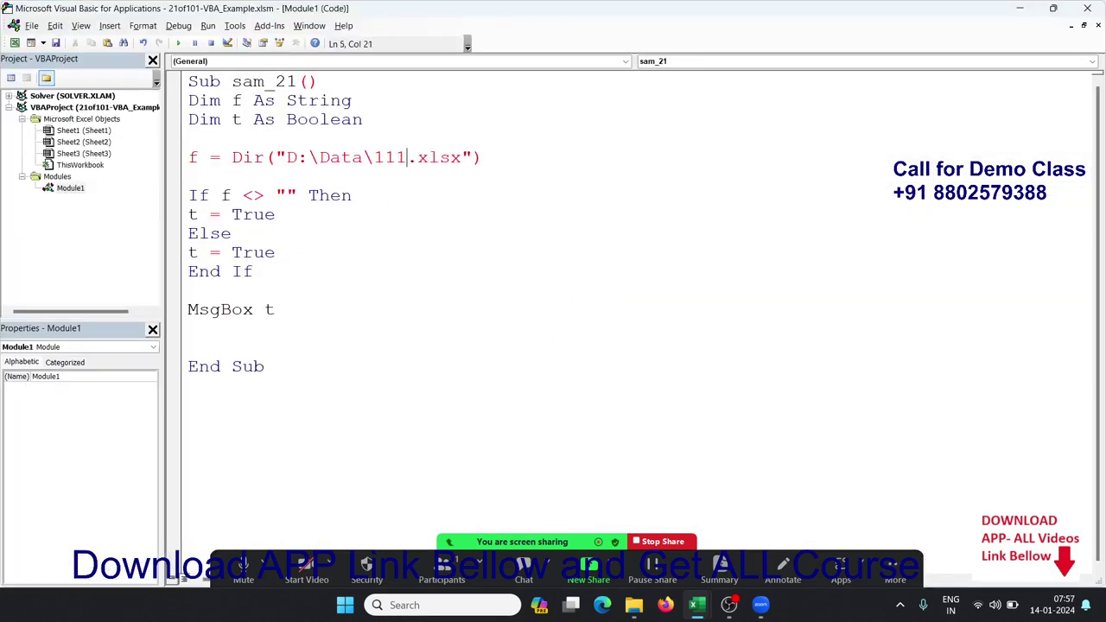
pyautogui.click(365, 292)
pyautogui.click(178, 43)
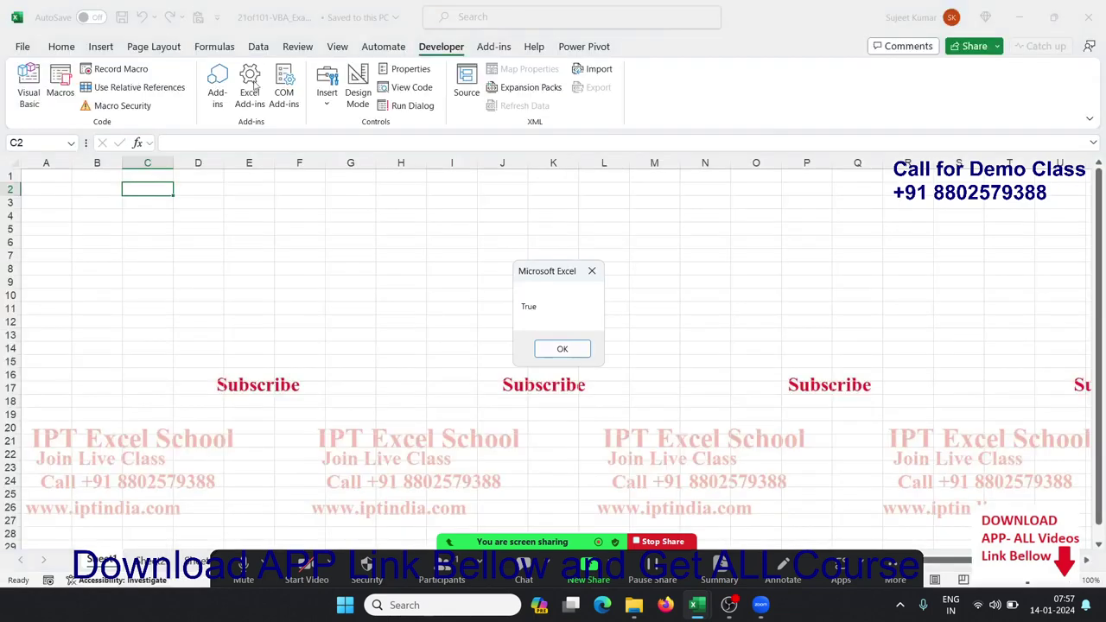
pyautogui.click(563, 349)
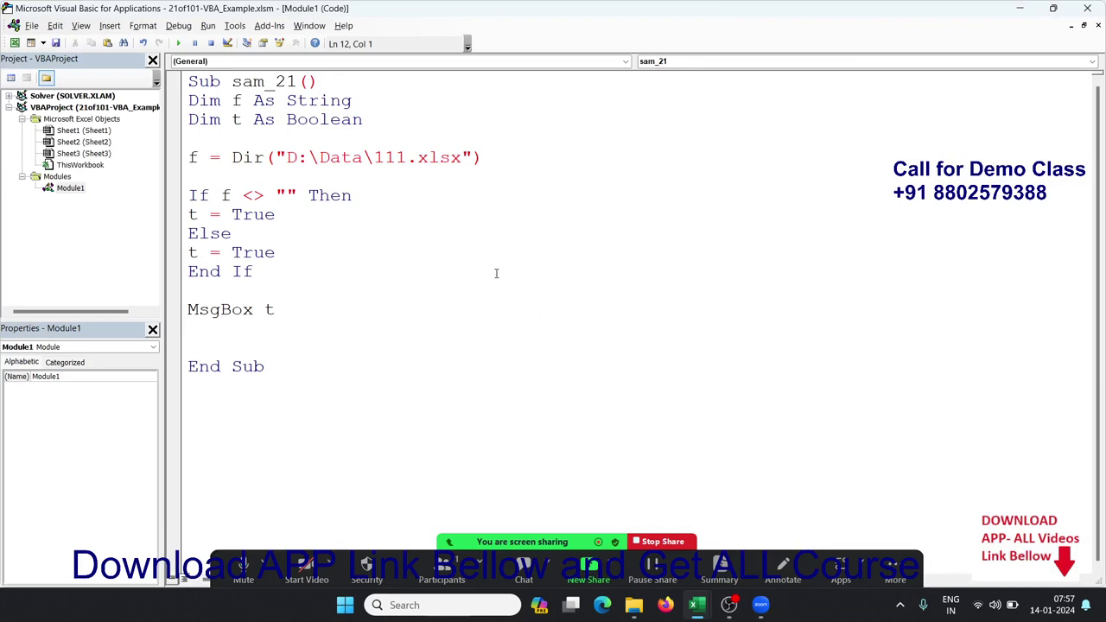
# Step: Change the Else assignment to t = False, rerun sam_21, and dismiss the False message
pyautogui.doubleClick(255, 251)
pyautogui.write('FA')
pyautogui.write('LSE')
pyautogui.click(346, 195)
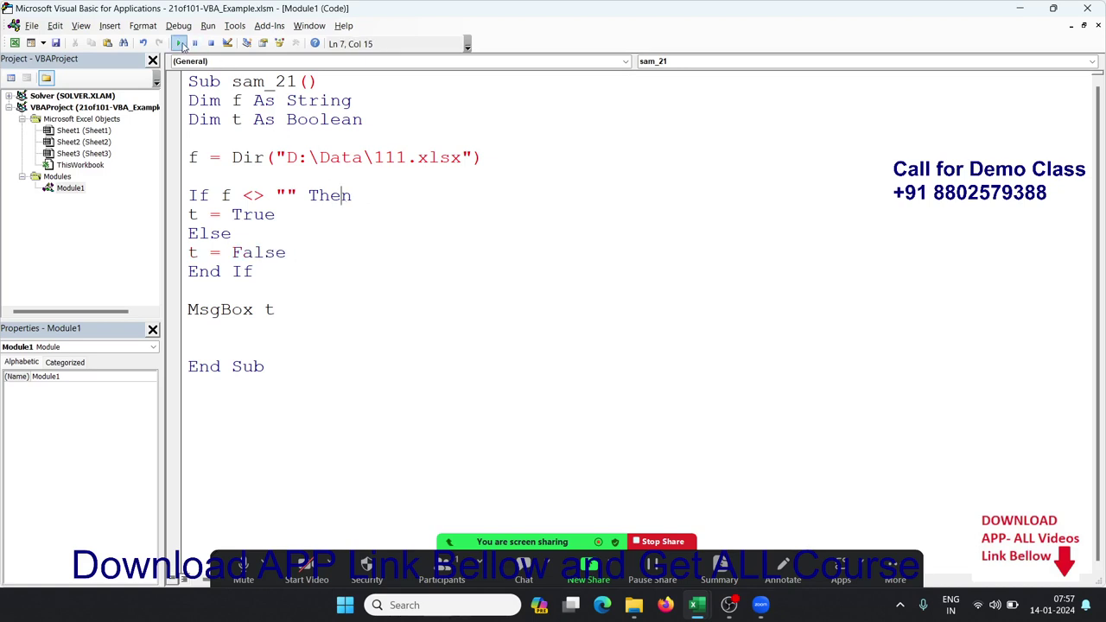
pyautogui.click(178, 43)
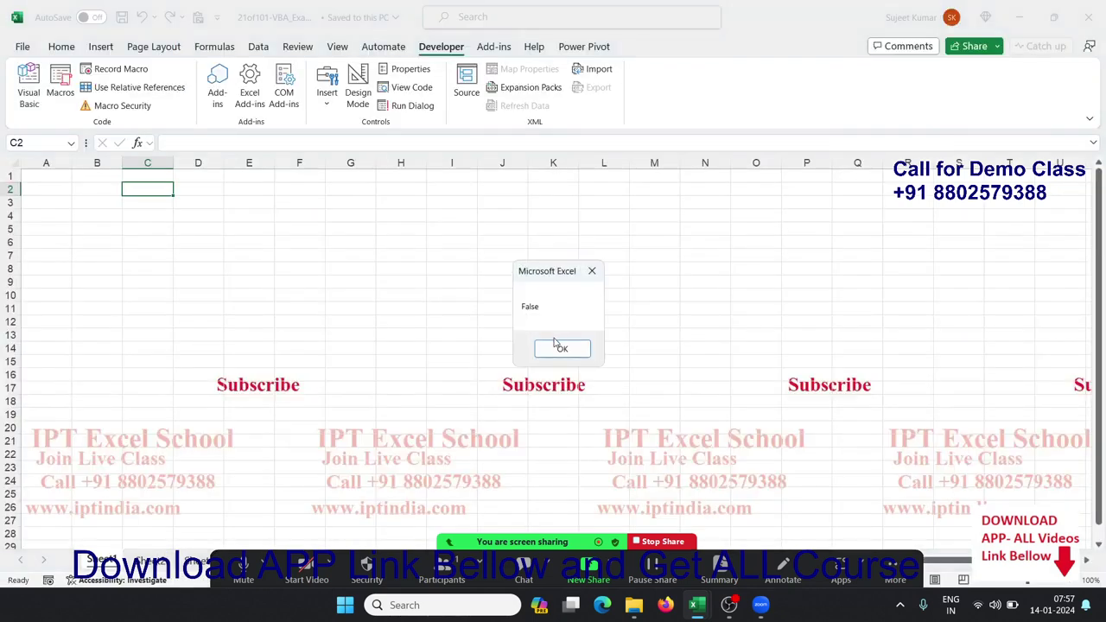
pyautogui.click(558, 346)
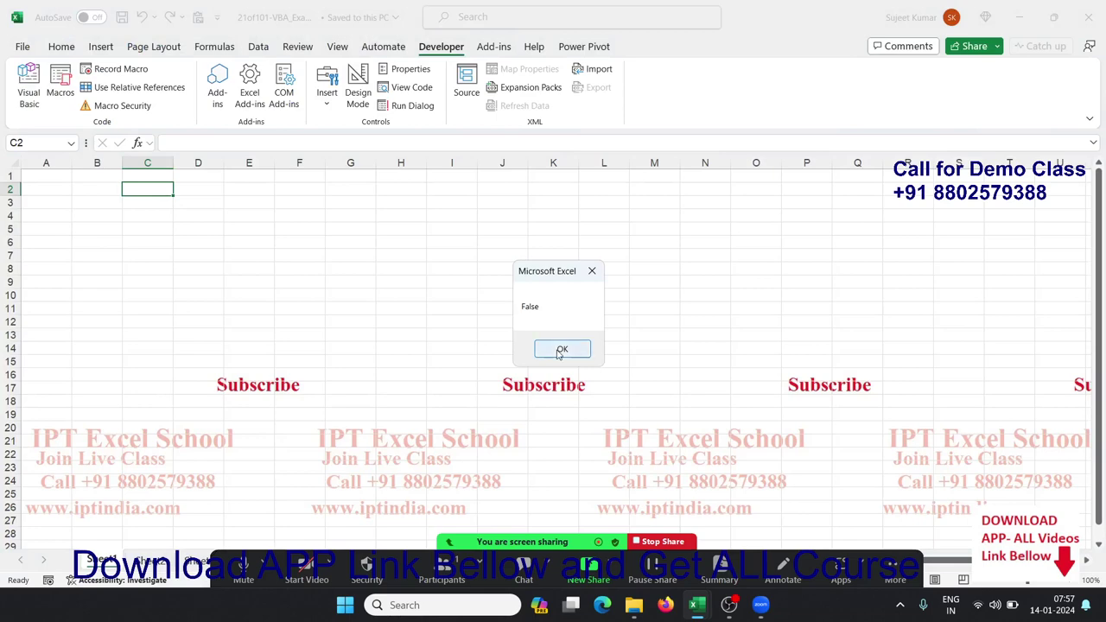